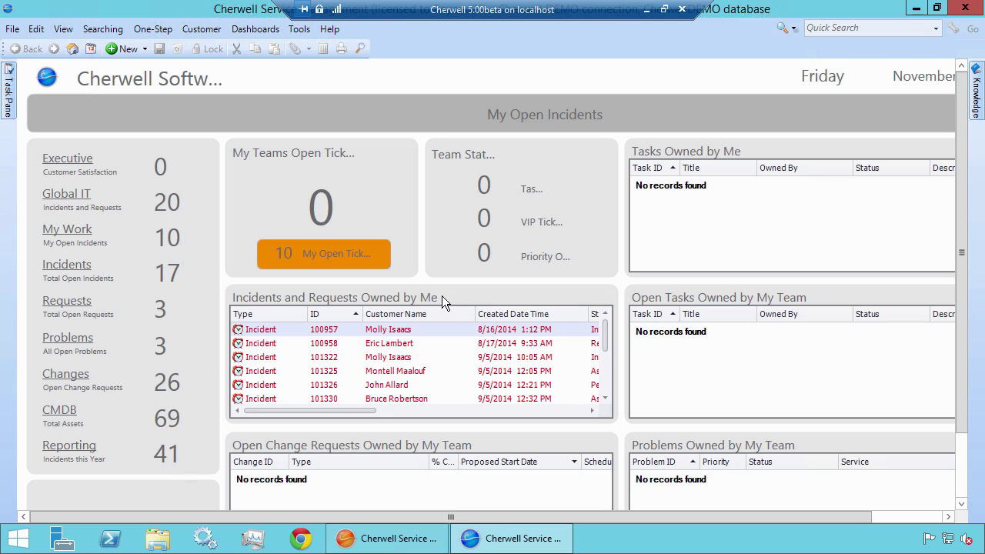
- Open the My Work dev dashboard for editing
right_click(442, 295)
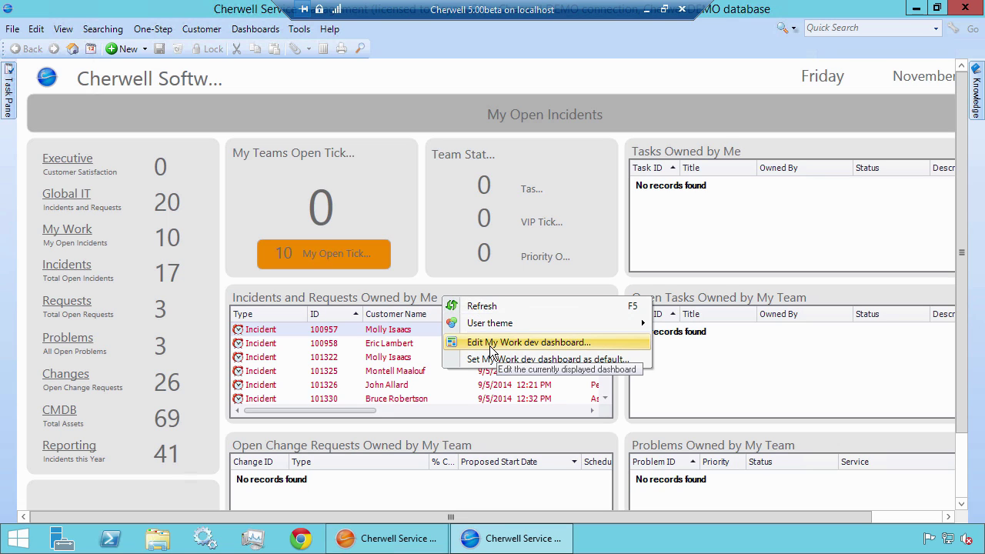
left_click(440, 234)
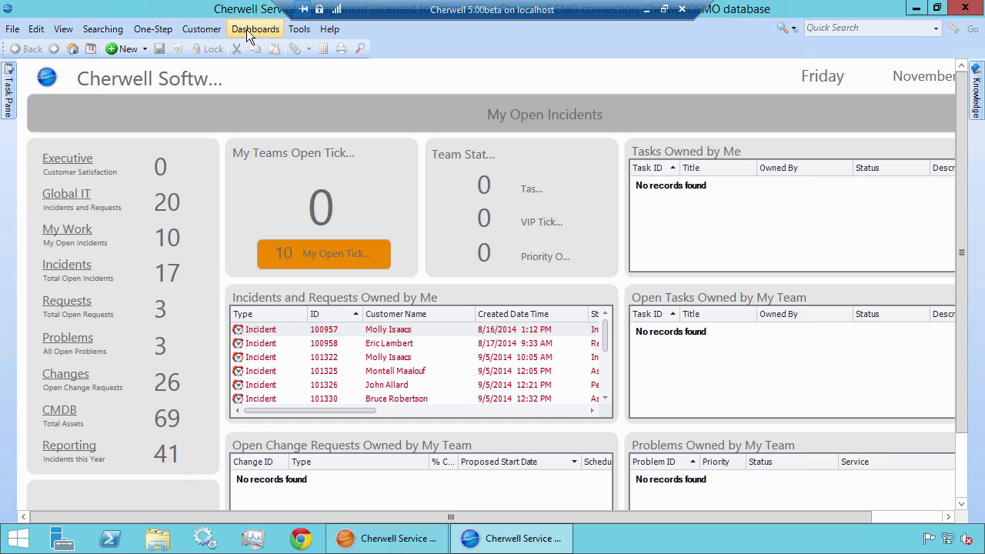
left_click(246, 29)
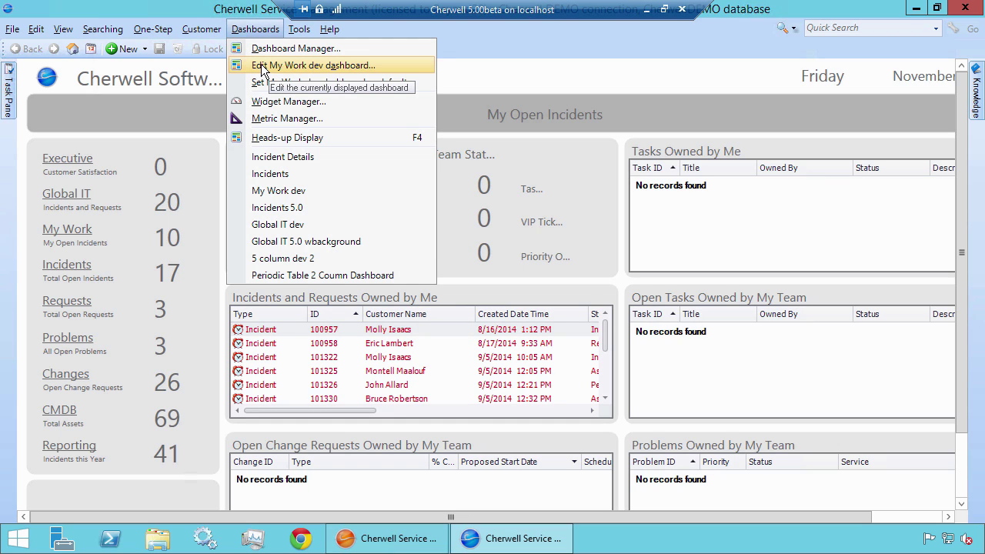
left_click(261, 64)
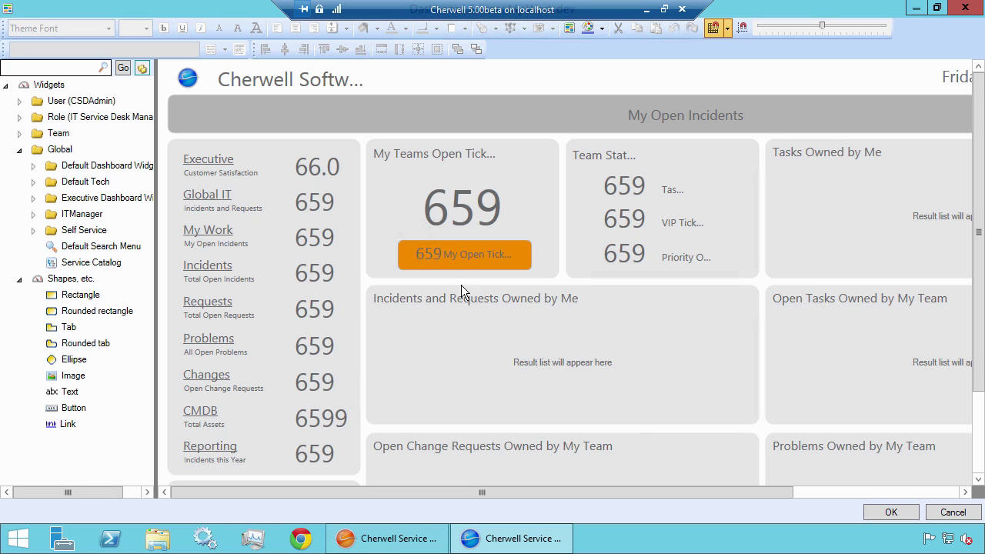
- Enable an expression for the background color of the Incidents and Requests Owned by Me widget and open its custom expression
left_click(600, 301)
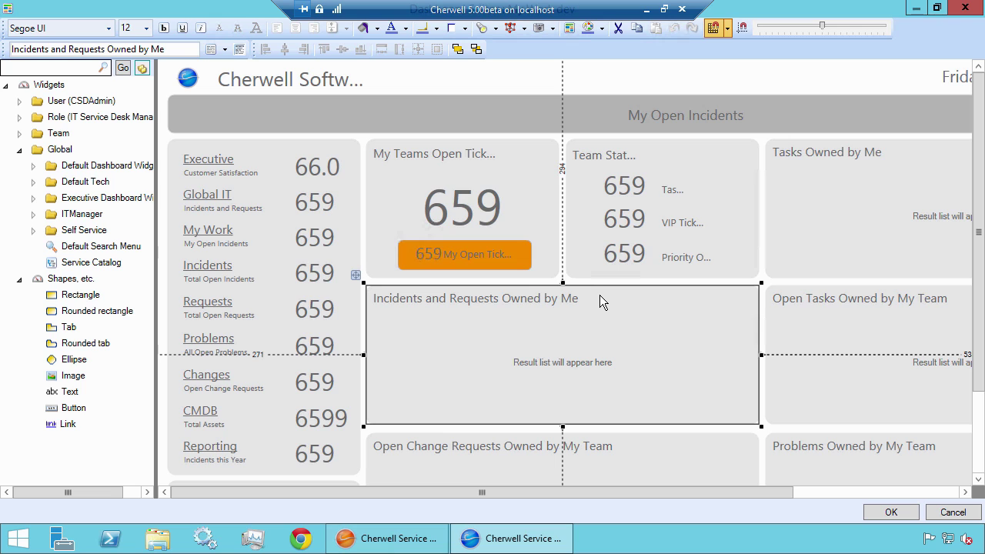
right_click(601, 299)
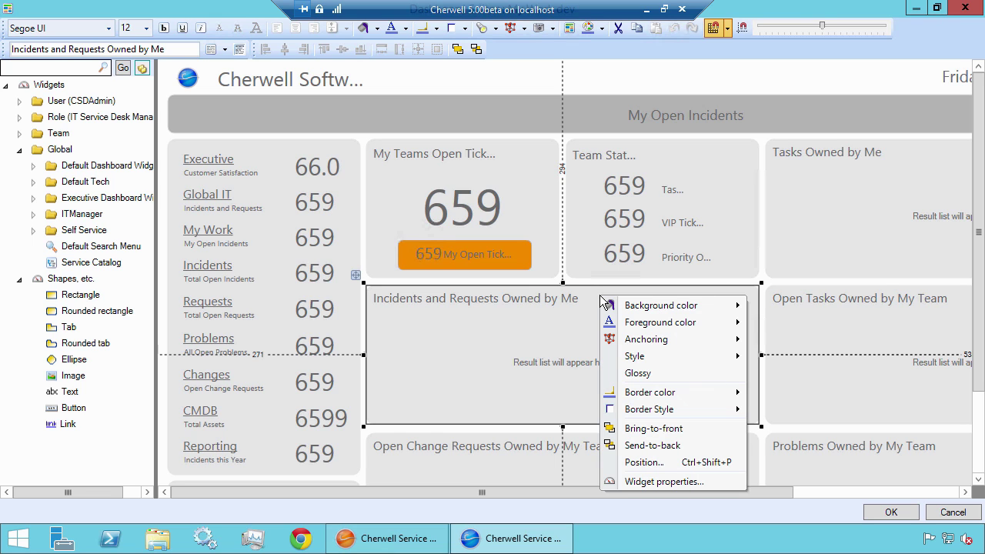
mouse_move(640, 305)
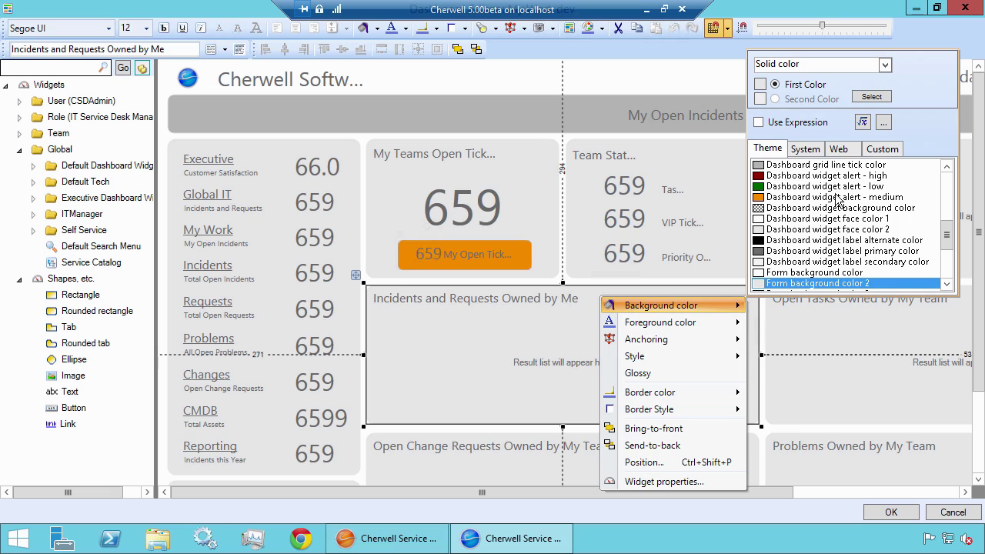
left_click(818, 123)
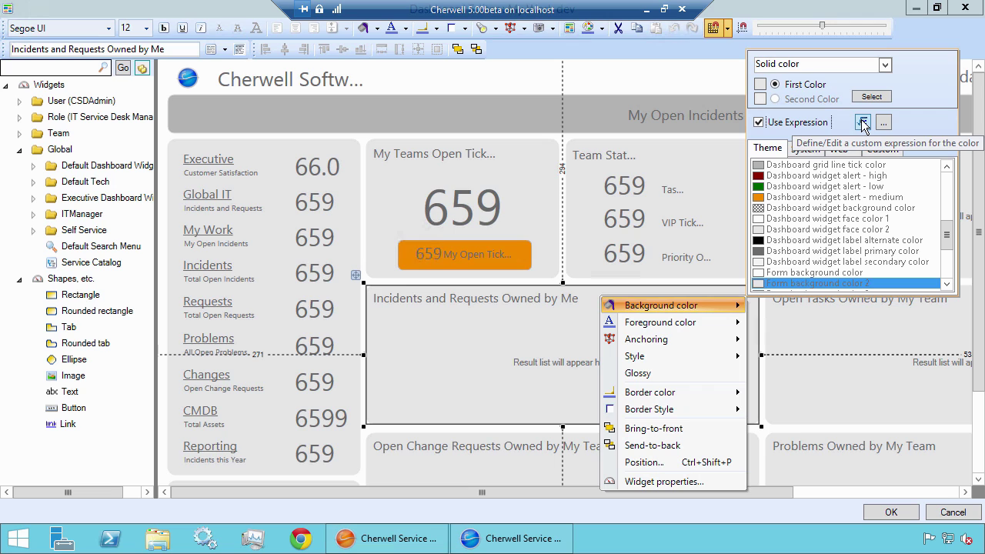
left_click(861, 122)
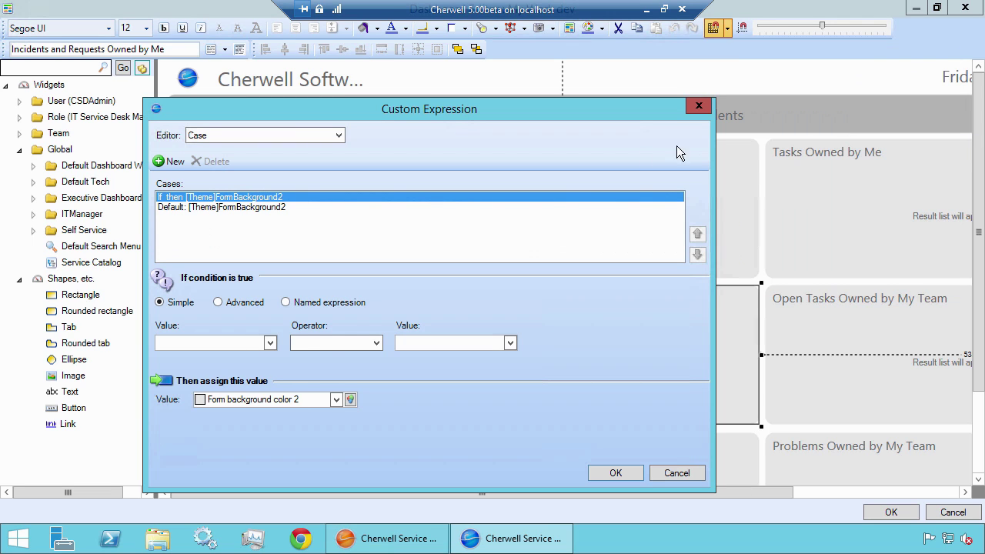
- Set the first case's compared value to the My Open Incidents and Service Requests metric from Global My Incidents, retrieving the current value
left_click(271, 343)
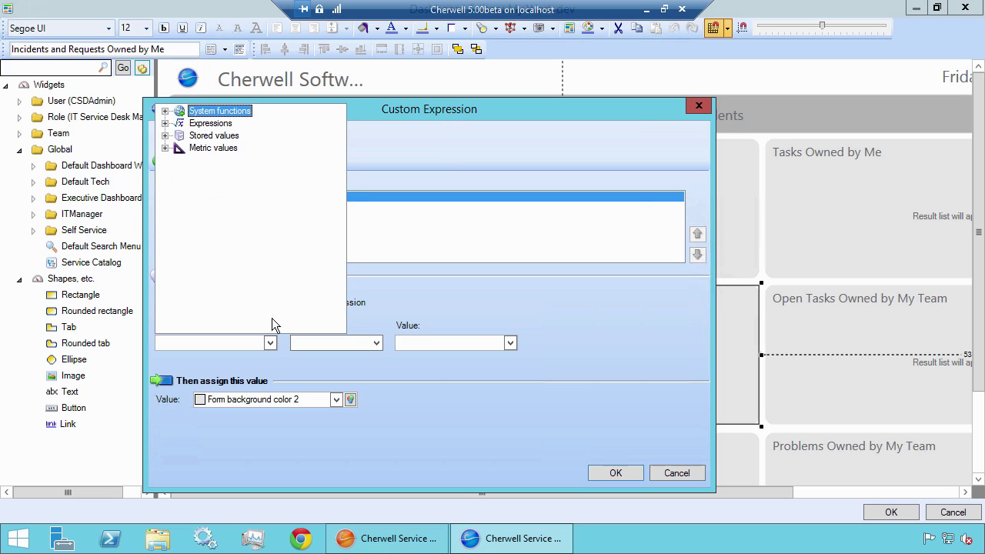
left_click(165, 149)
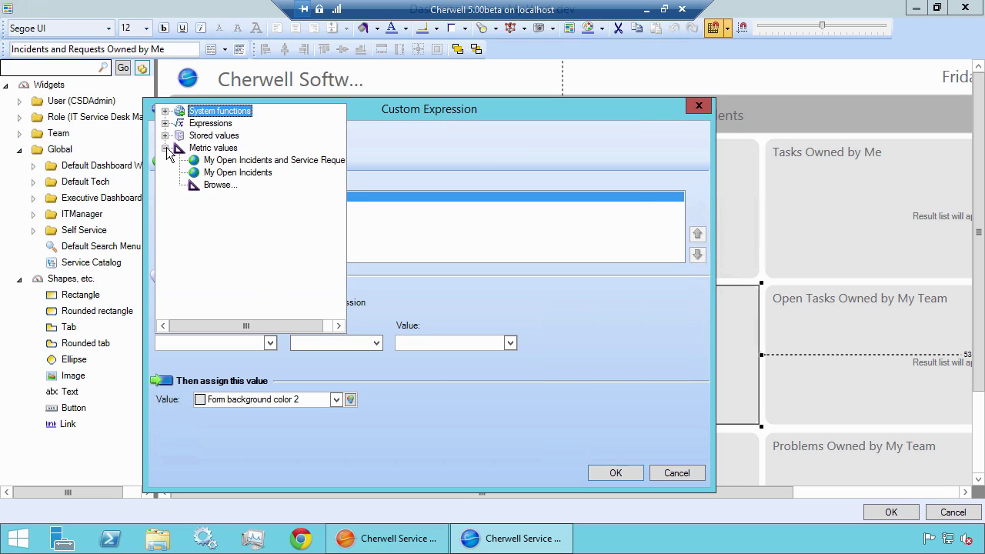
left_click(224, 190)
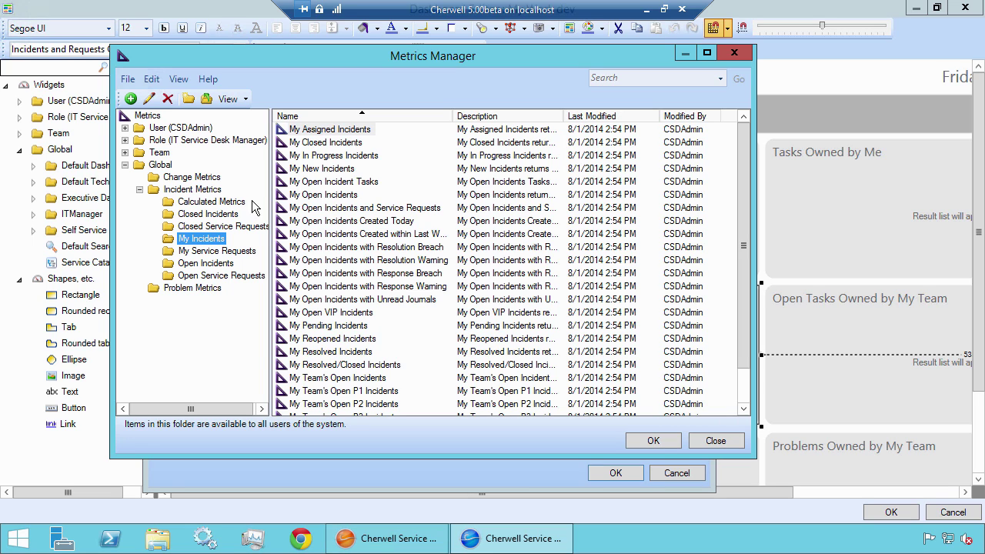
left_click(329, 209)
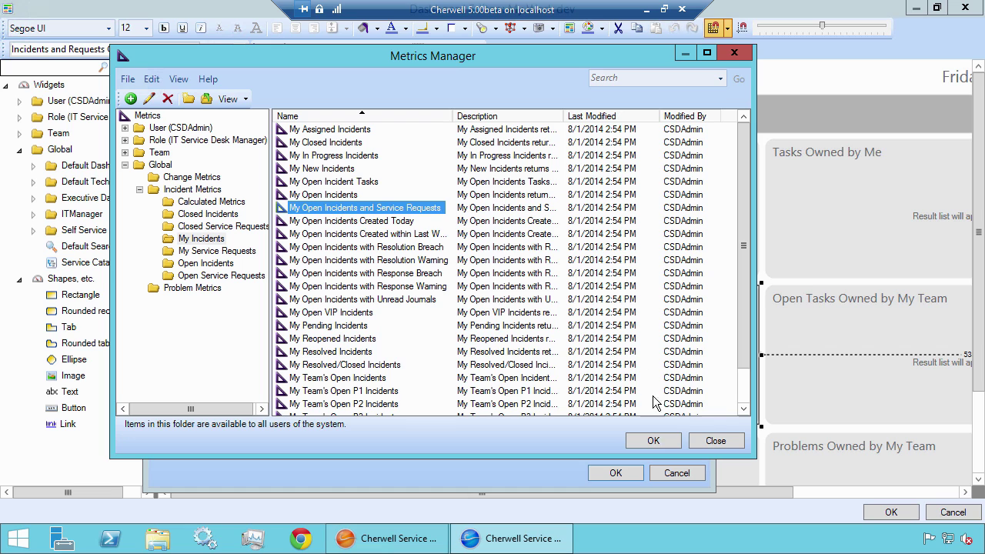
left_click(650, 440)
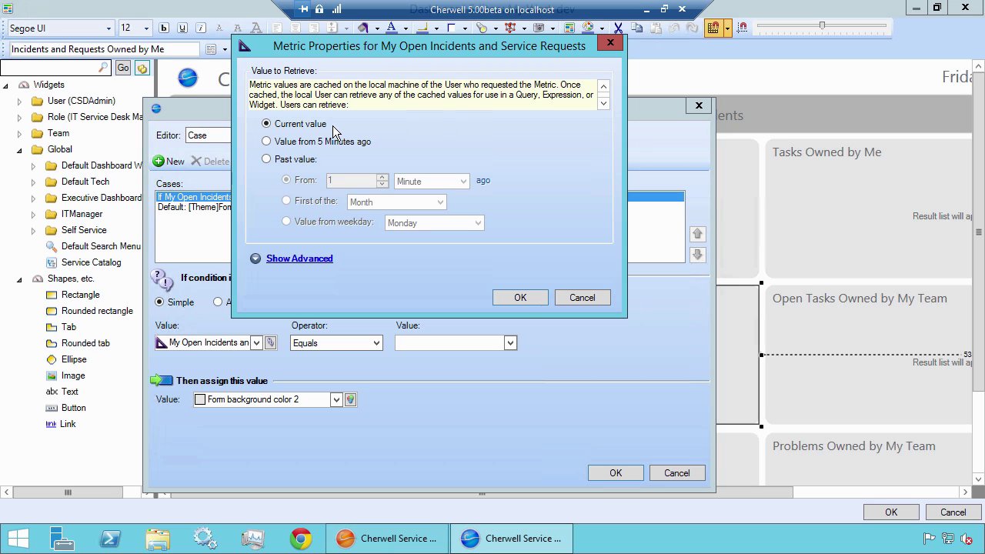
left_click(508, 297)
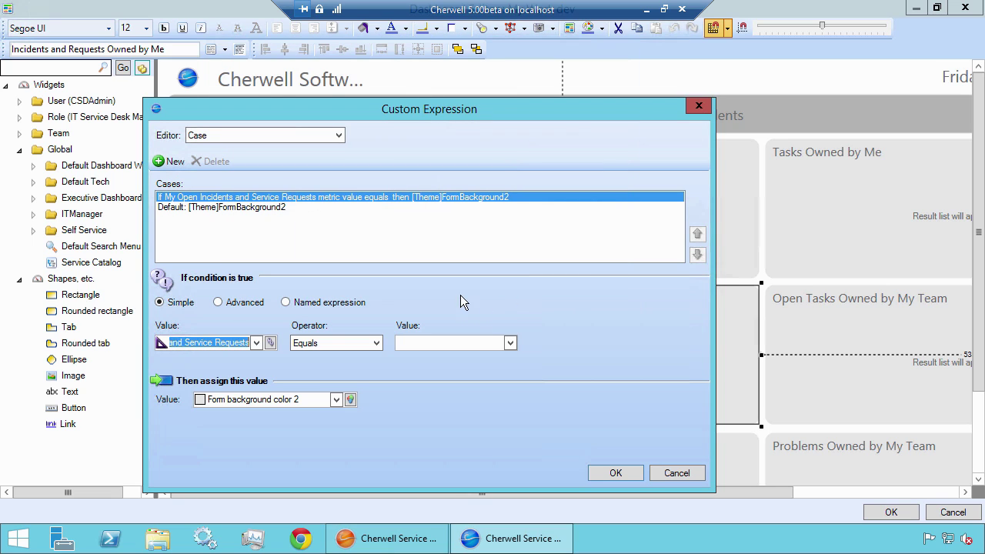
- Make the first case apply when the metric is greater or equal to 10 and assign the Dashboard widget alert - high color
left_click(375, 343)
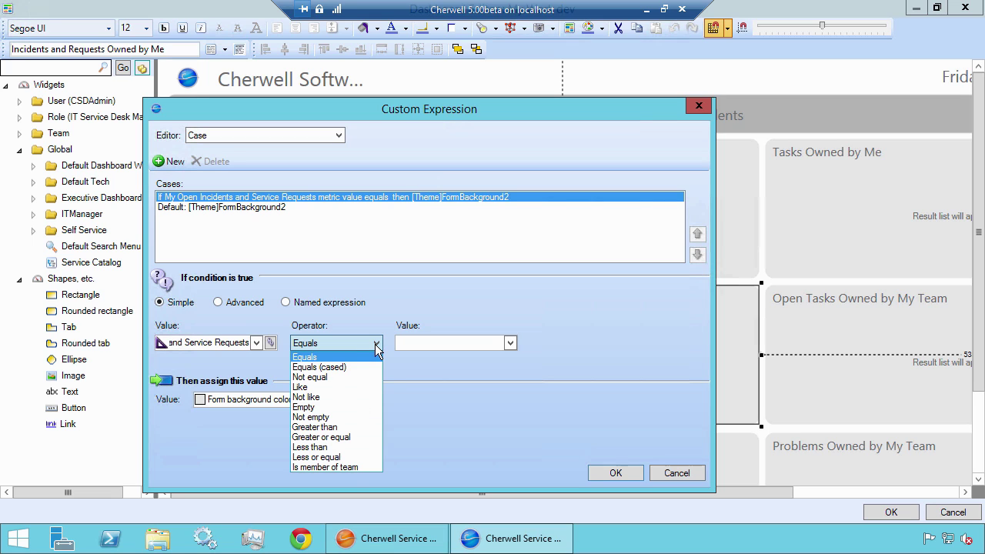
left_click(362, 436)
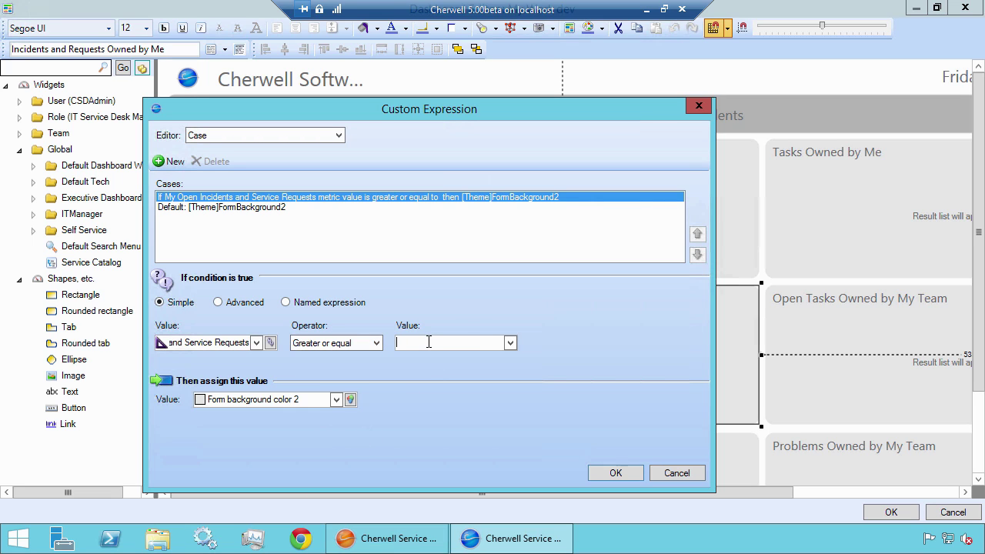
type("10")
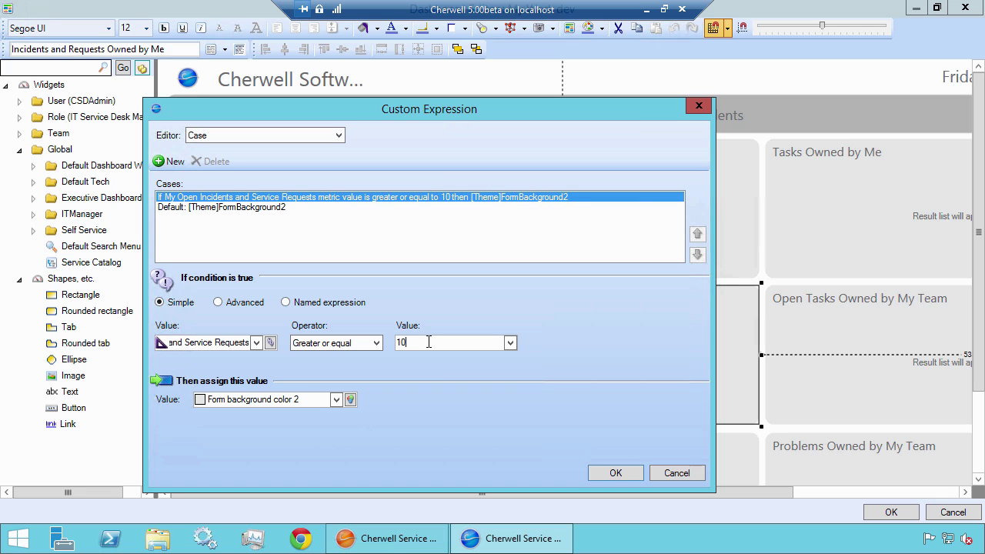
left_click(350, 400)
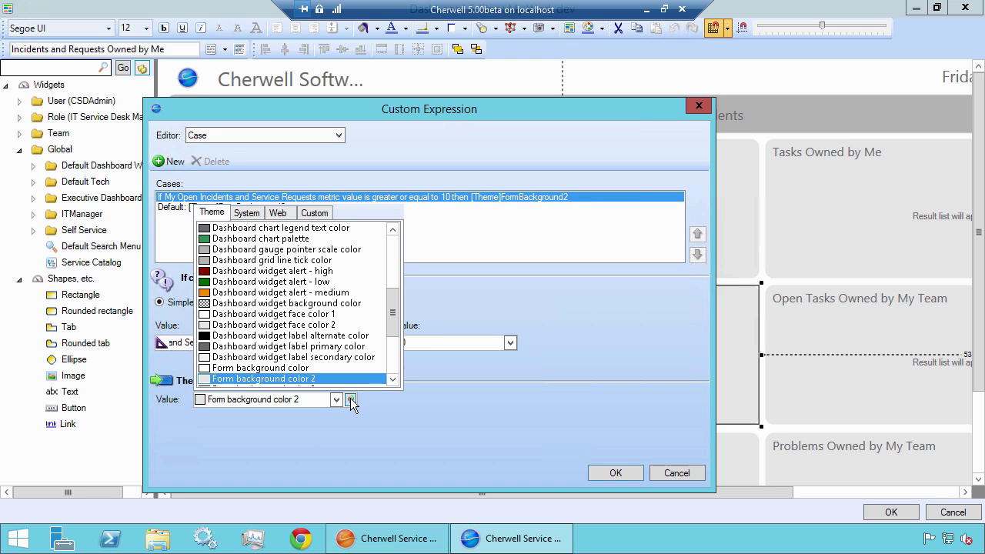
left_click(254, 271)
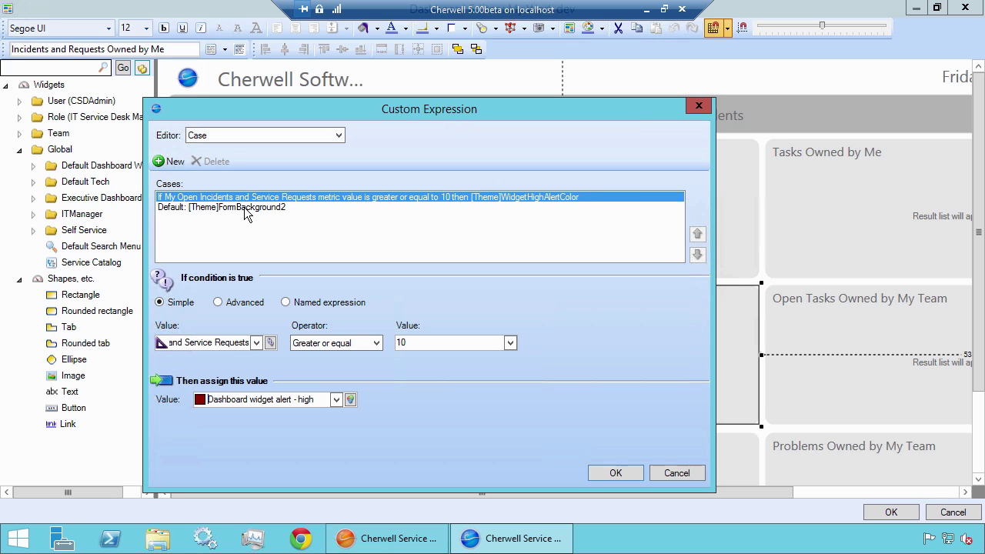
- Add a second background case assigning Alert - Low when the metric is less than 2, and accept the expression
left_click(174, 163)
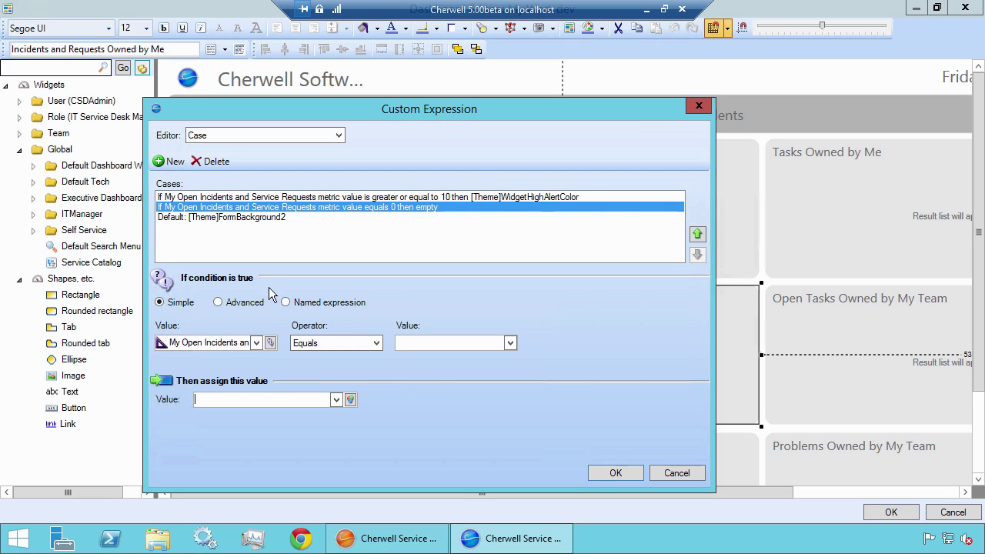
left_click(373, 346)
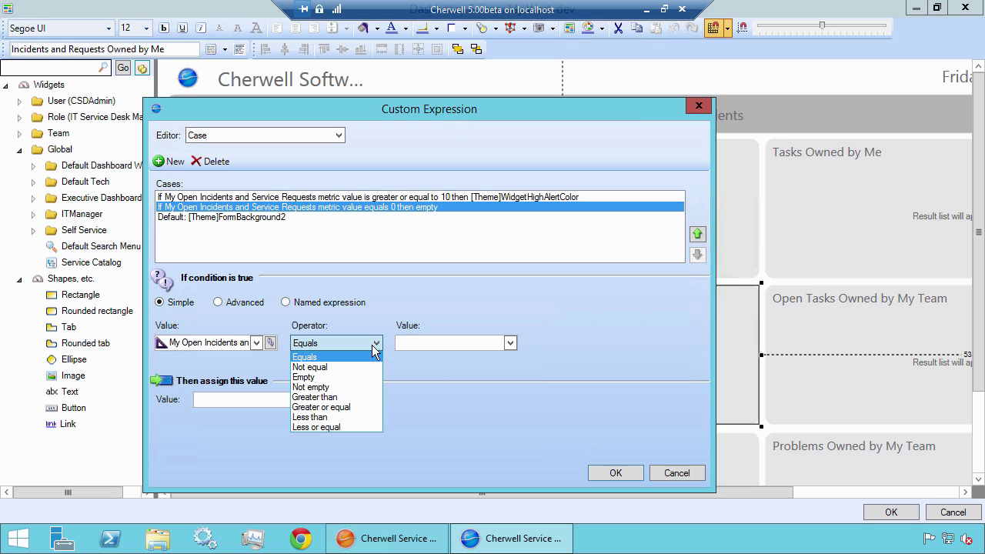
left_click(352, 417)
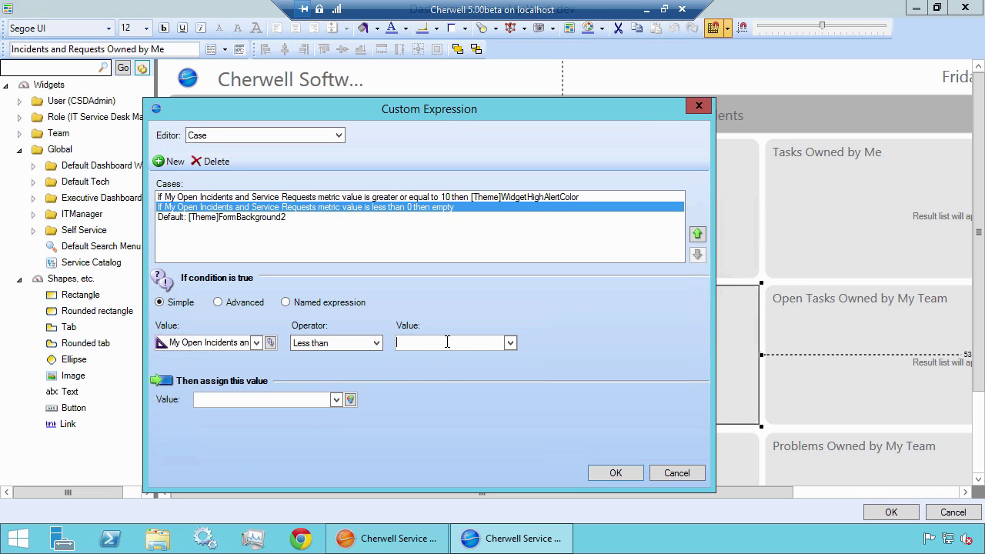
type("2")
left_click(350, 399)
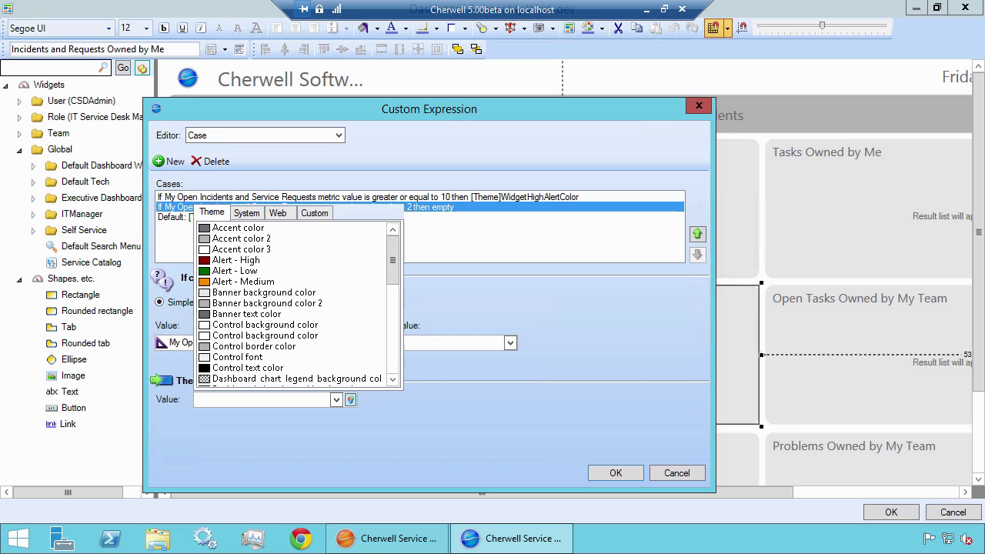
left_click(248, 271)
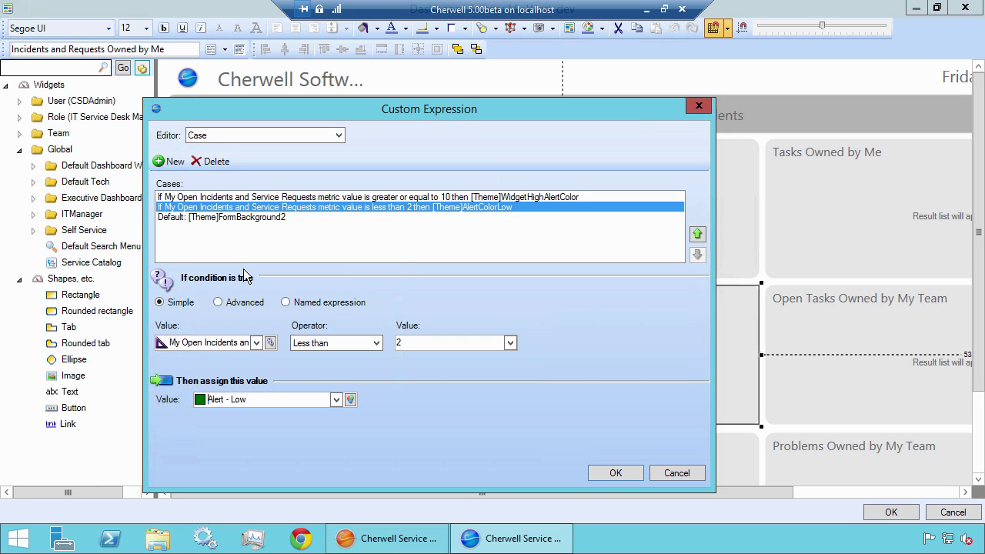
left_click(618, 472)
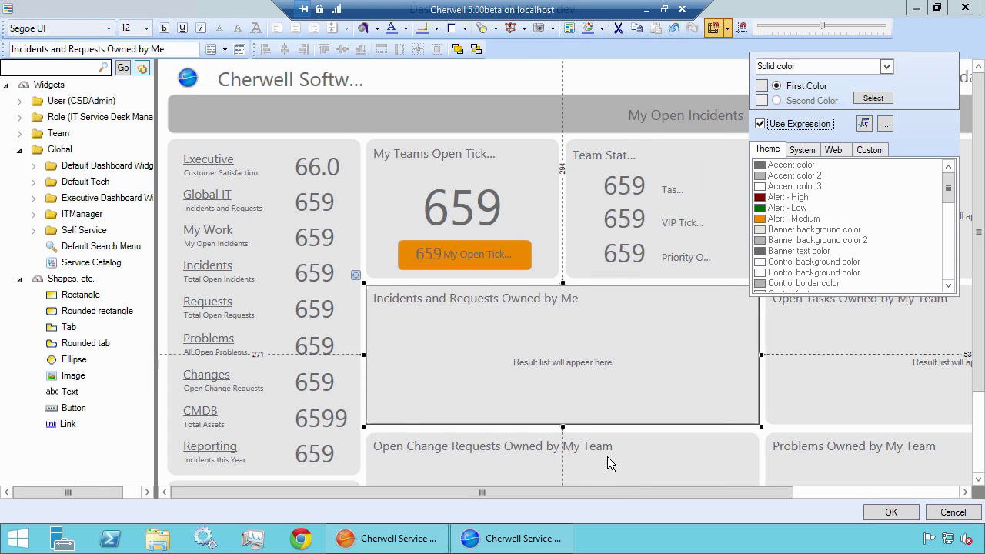
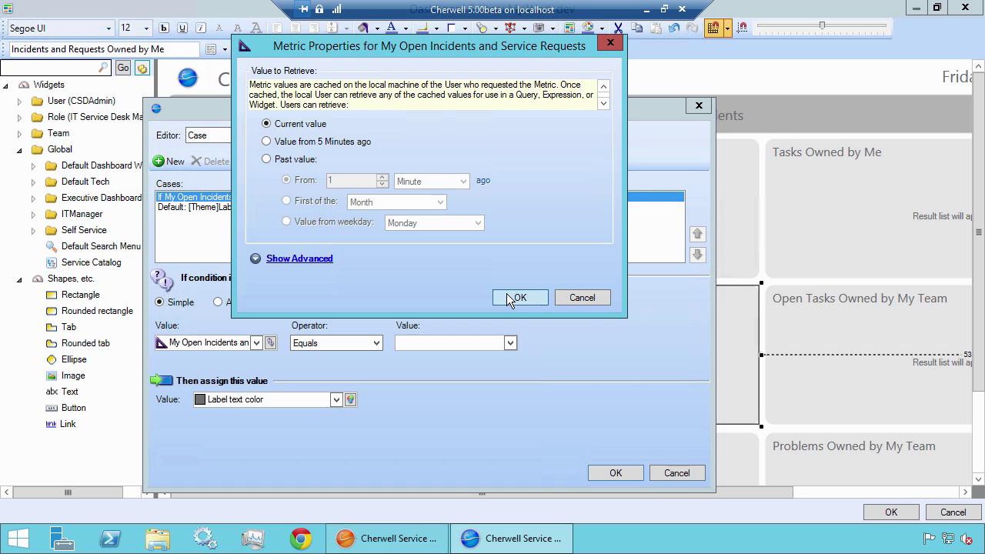
- Set the foreground color's first case to the web color White when the open incidents metric is greater or equal to 10
left_click(375, 342)
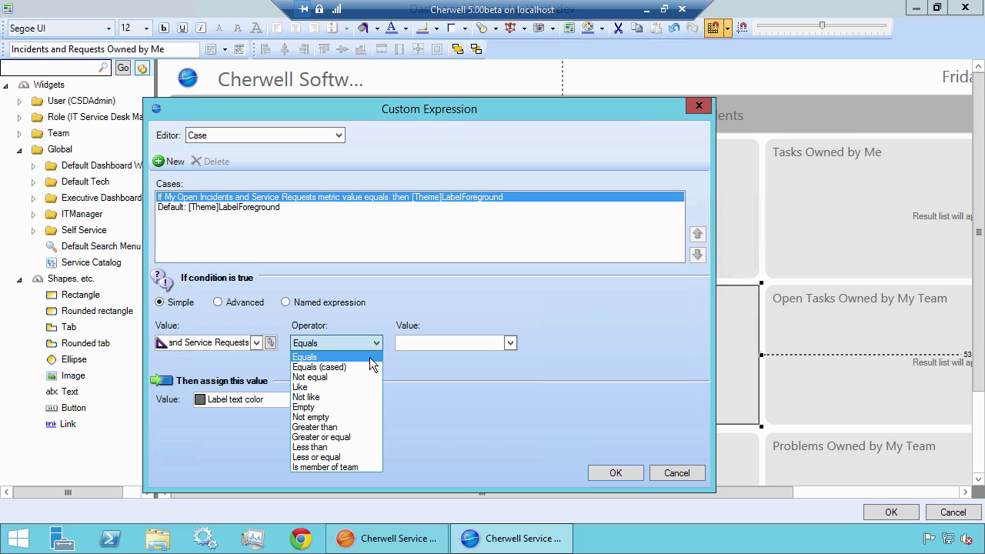
left_click(348, 435)
left_click(414, 344)
type("10")
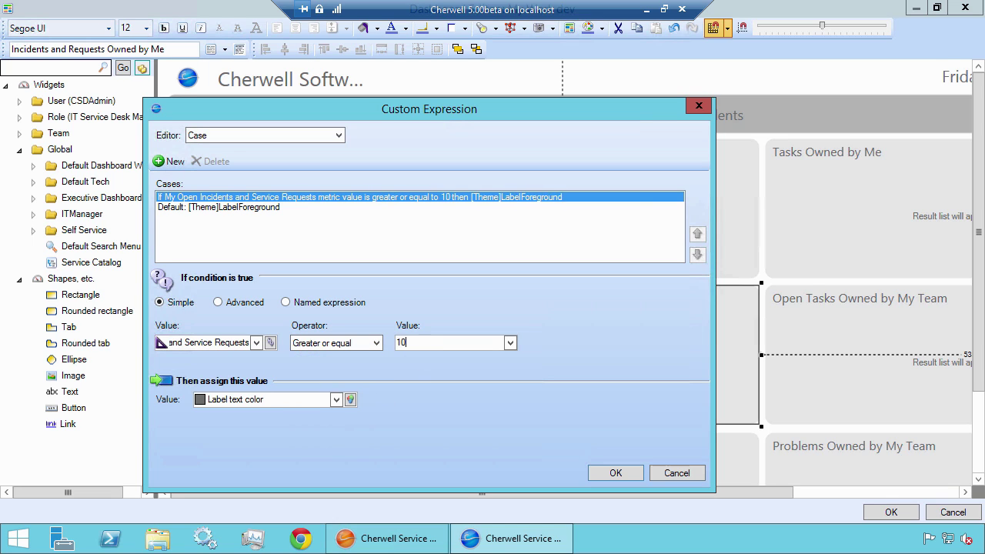
left_click(336, 399)
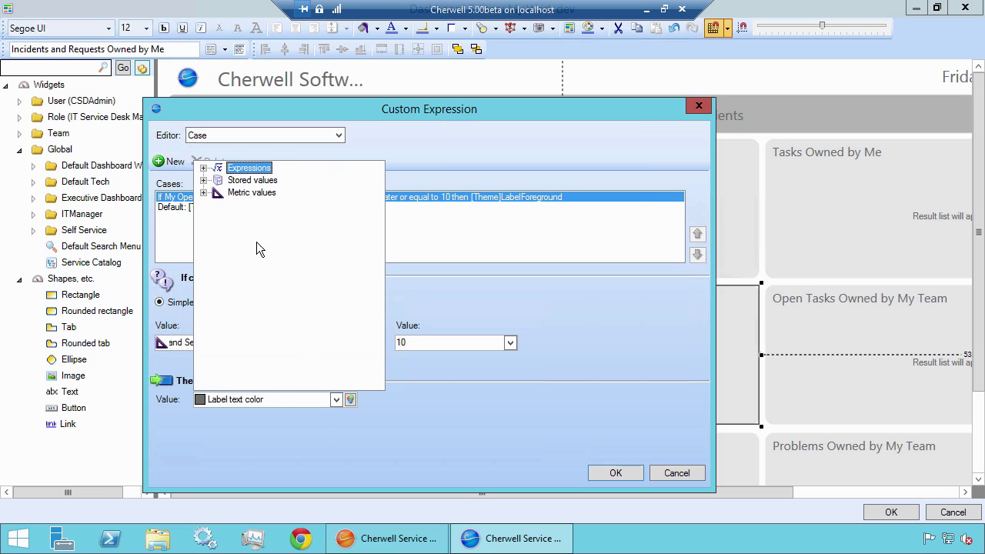
left_click(351, 399)
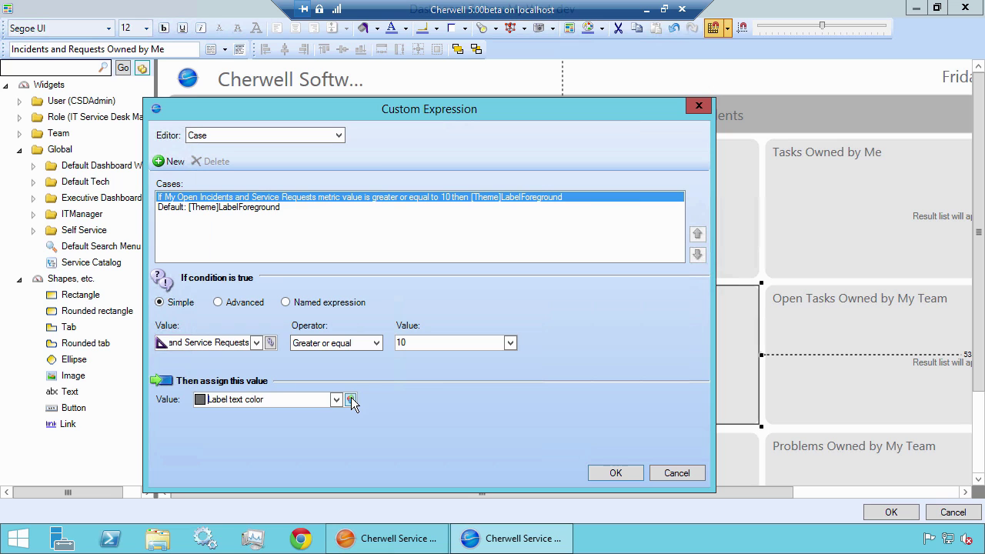
left_click(351, 397)
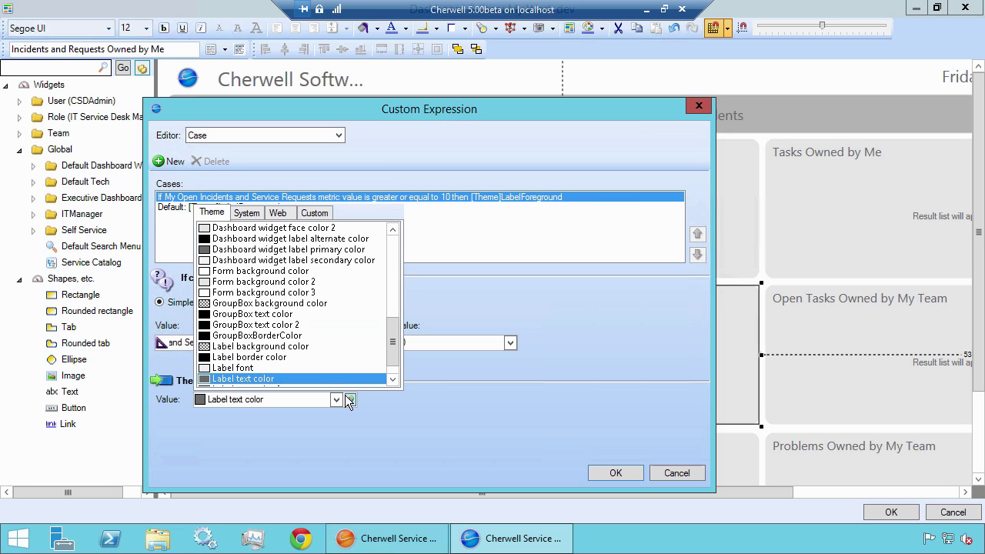
left_click(276, 213)
left_click(230, 329)
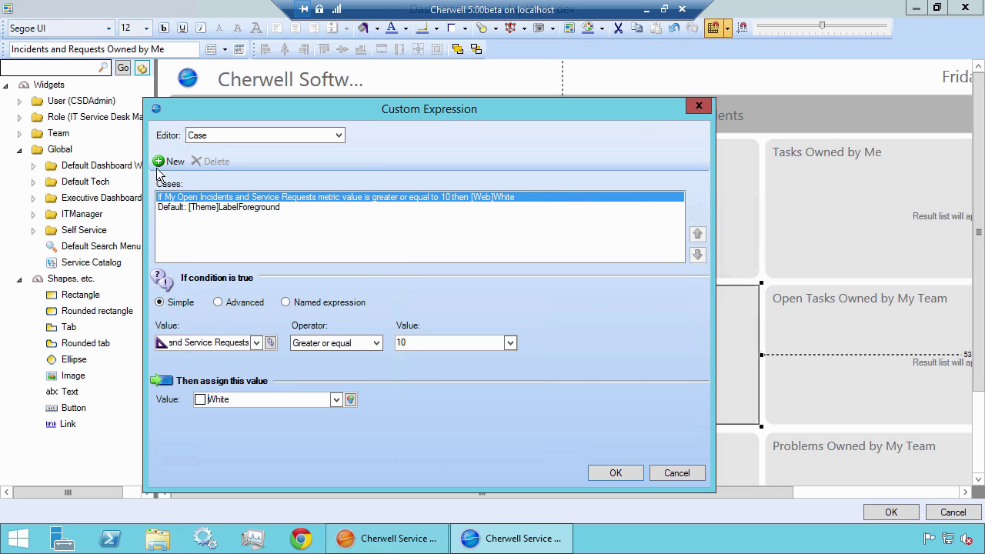
- Add a second foreground case assigning the web color White when the metric is less than 2
left_click(163, 162)
left_click(369, 342)
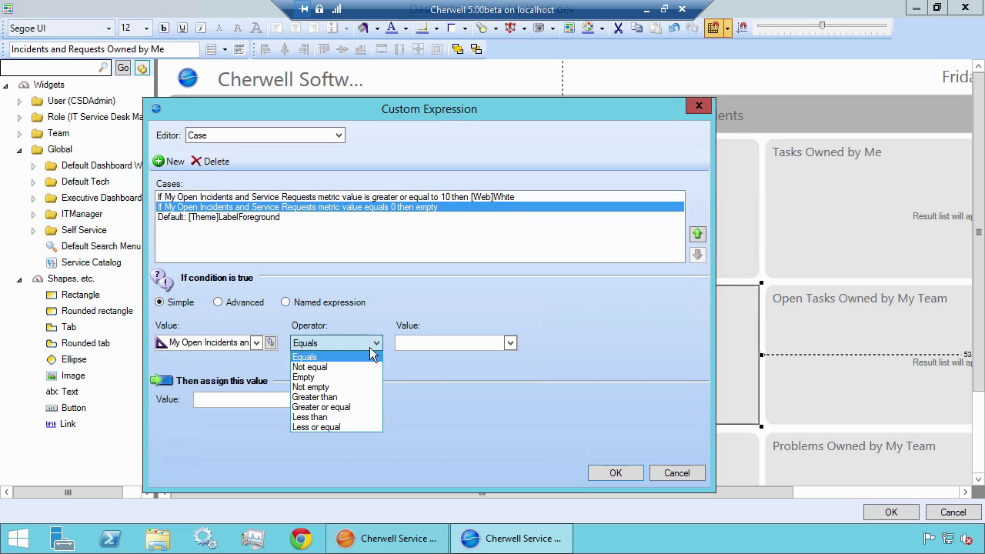
left_click(362, 416)
type("2")
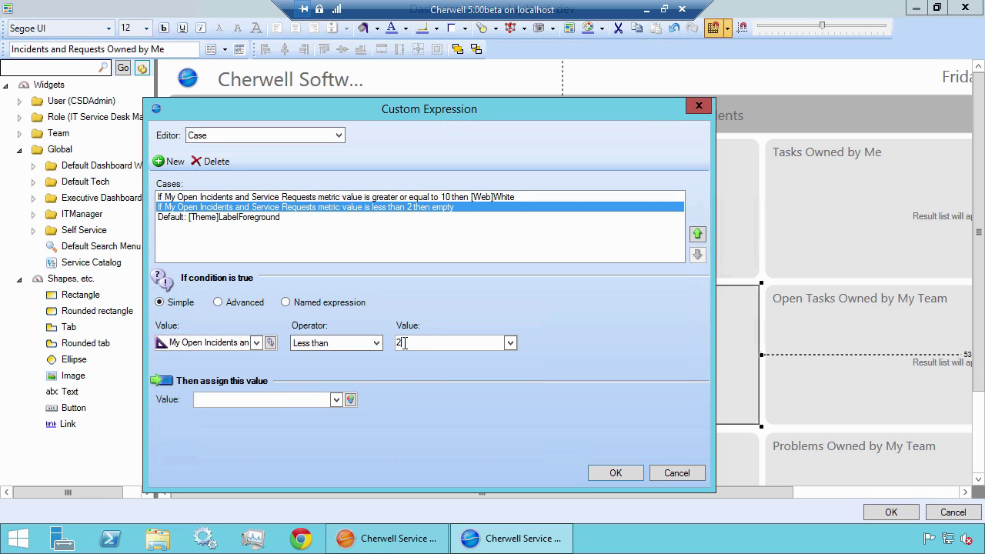
left_click(351, 400)
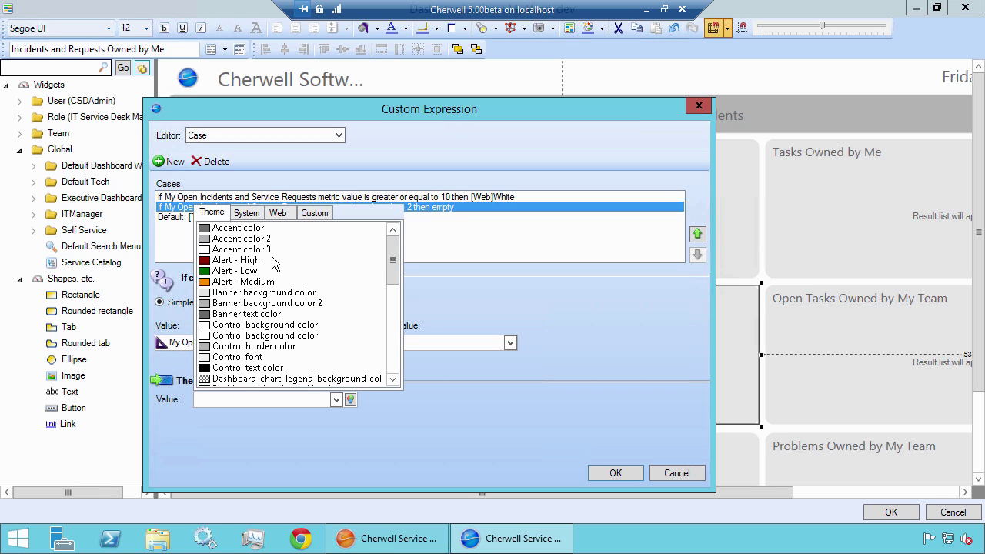
left_click(279, 214)
left_click(228, 327)
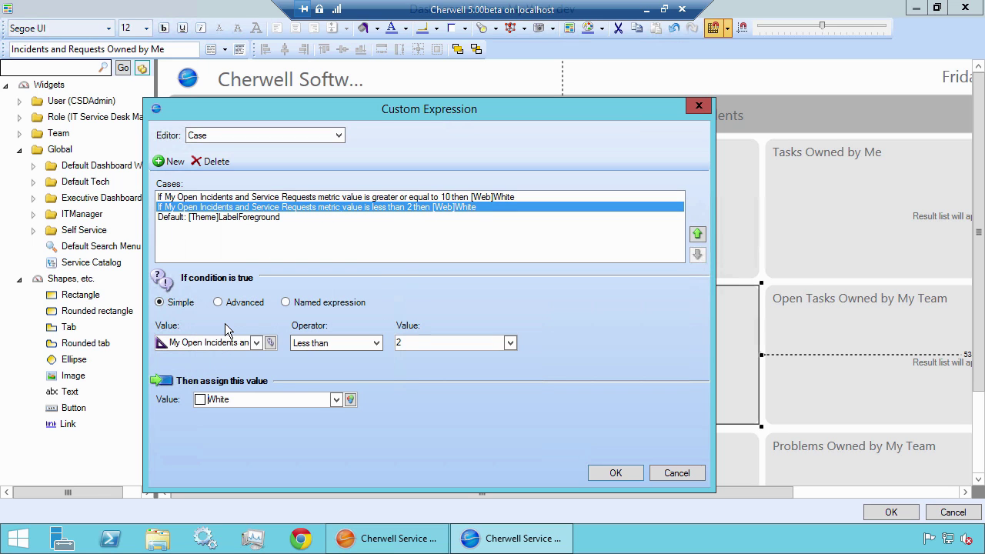
- Review the default foreground case, accept the expression and save the edited dashboard
left_click(249, 220)
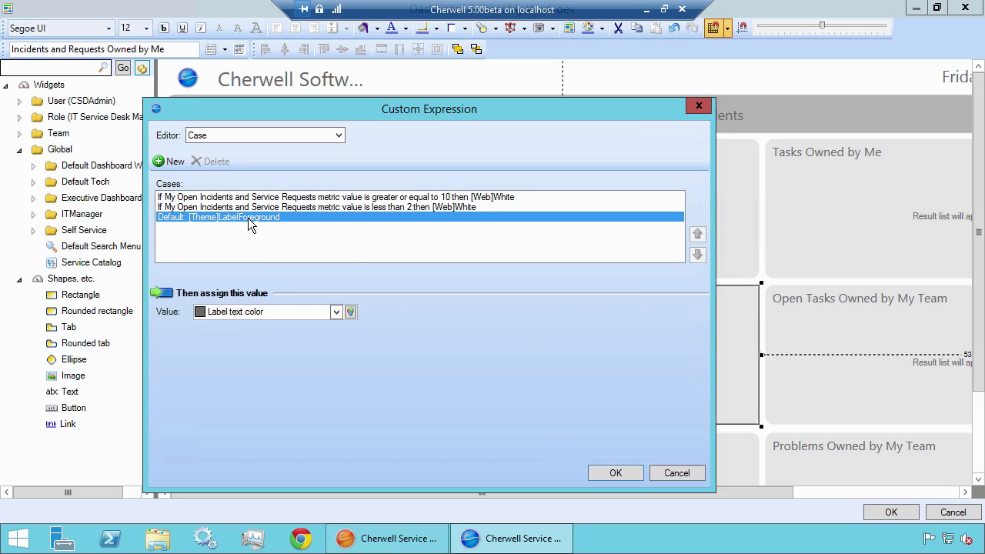
left_click(613, 472)
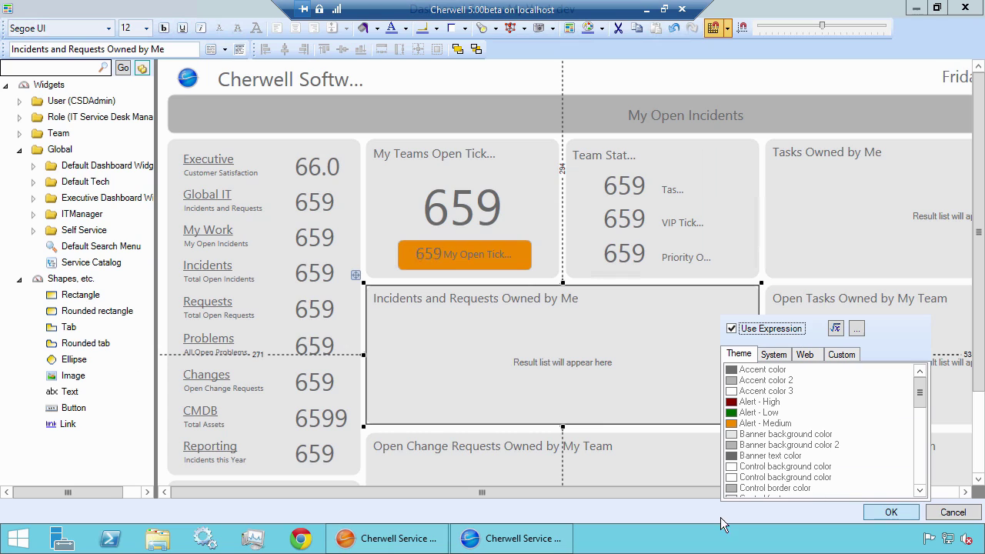
left_click(890, 512)
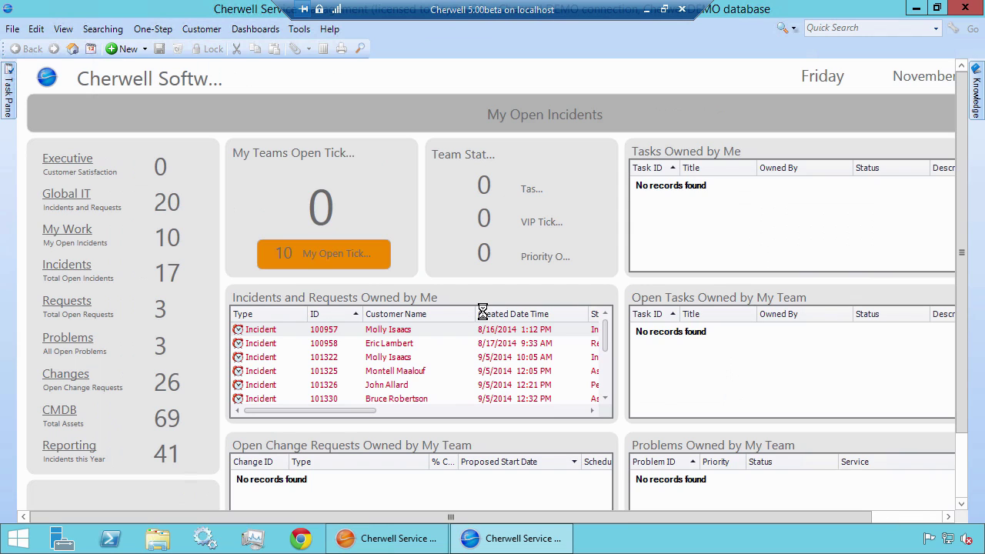